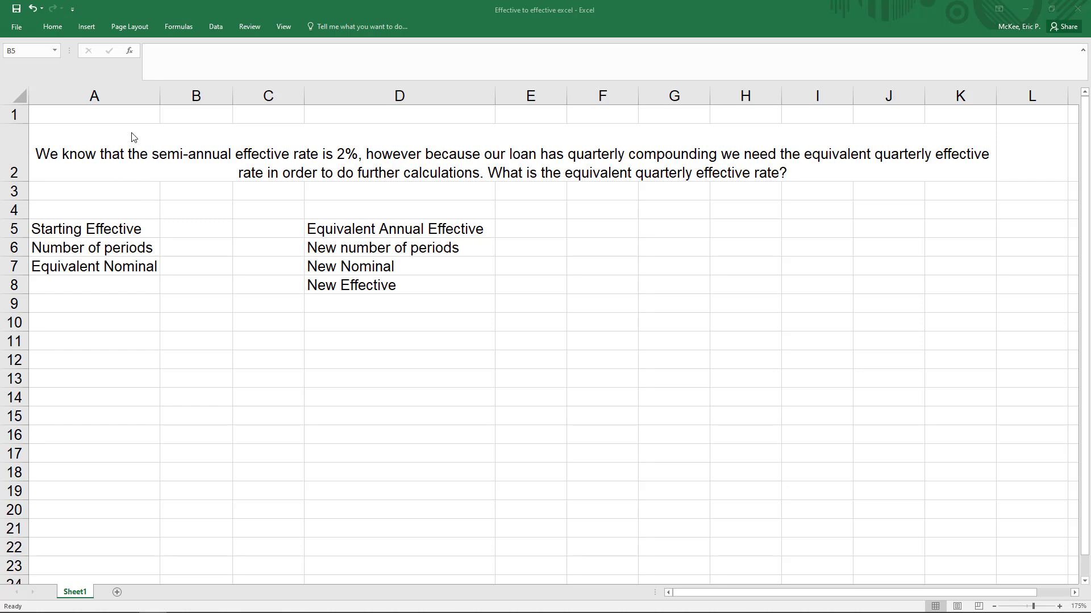
Step: Enter .02 as the starting effective rate in B5 and 2 as the number of periods in B6
left_click_drag(121, 114, 712, 191)
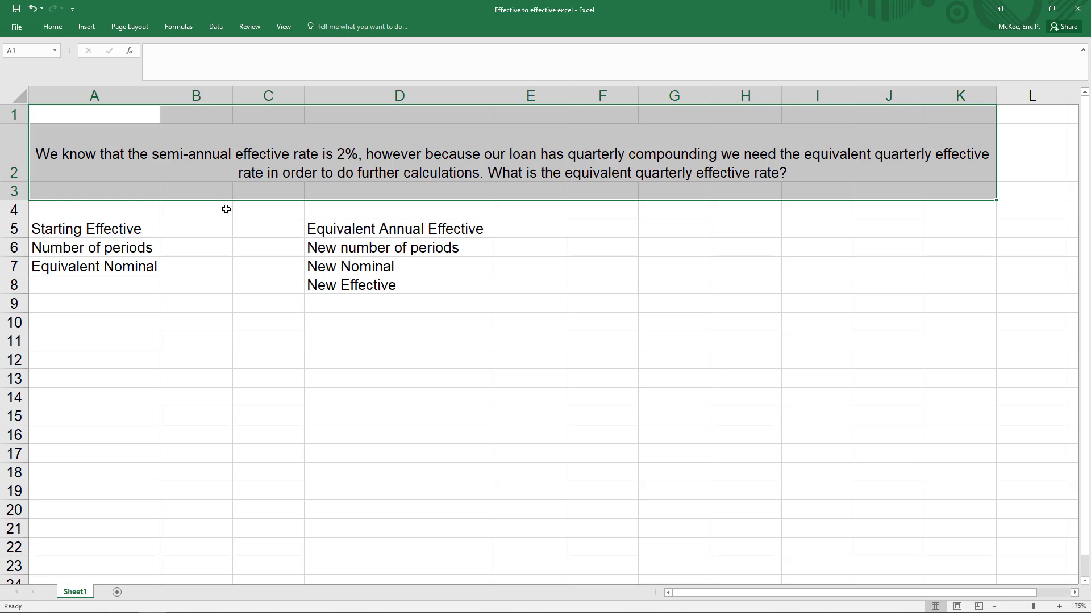
left_click(134, 229)
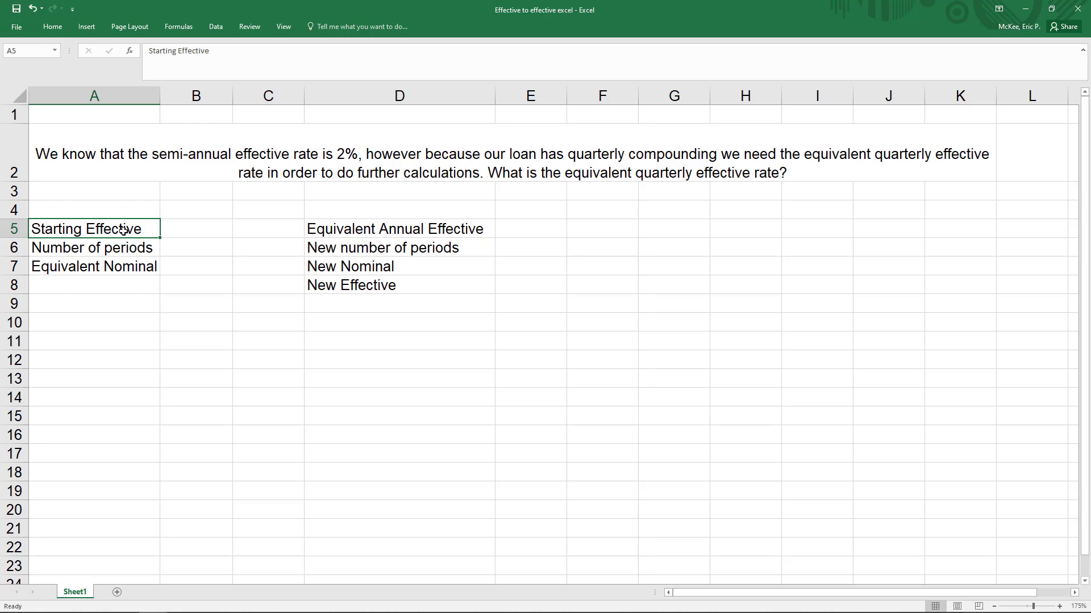
left_click(194, 226)
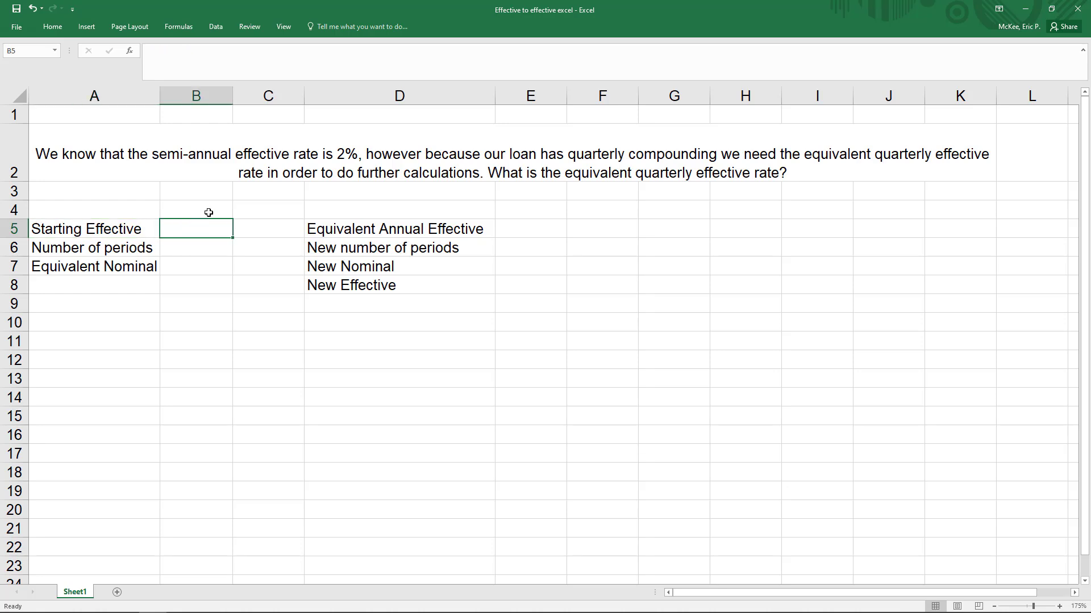
type(".02")
key("Return")
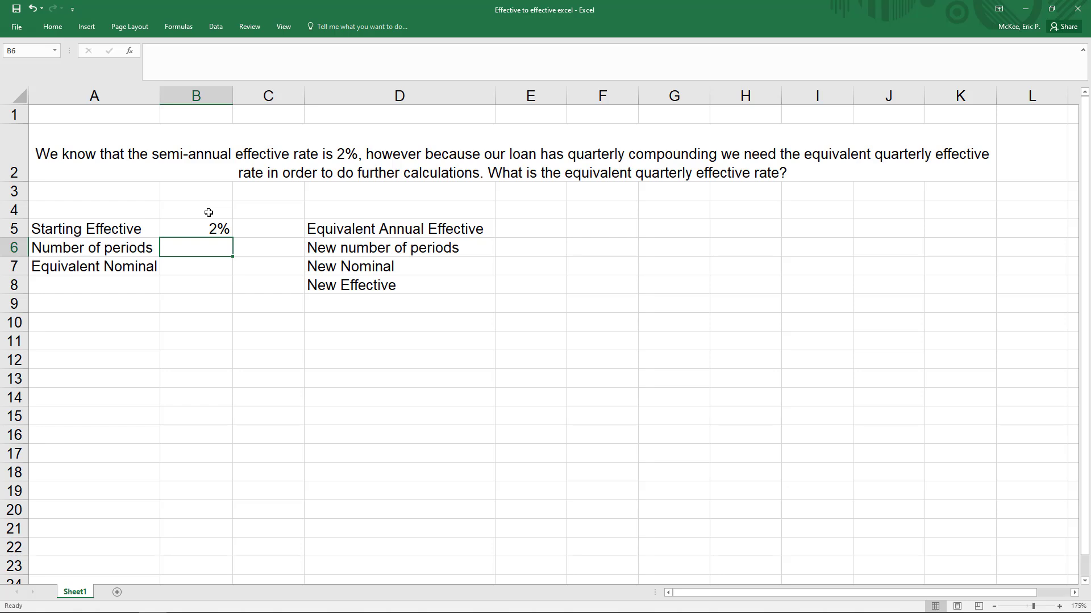
type("2")
key("Return")
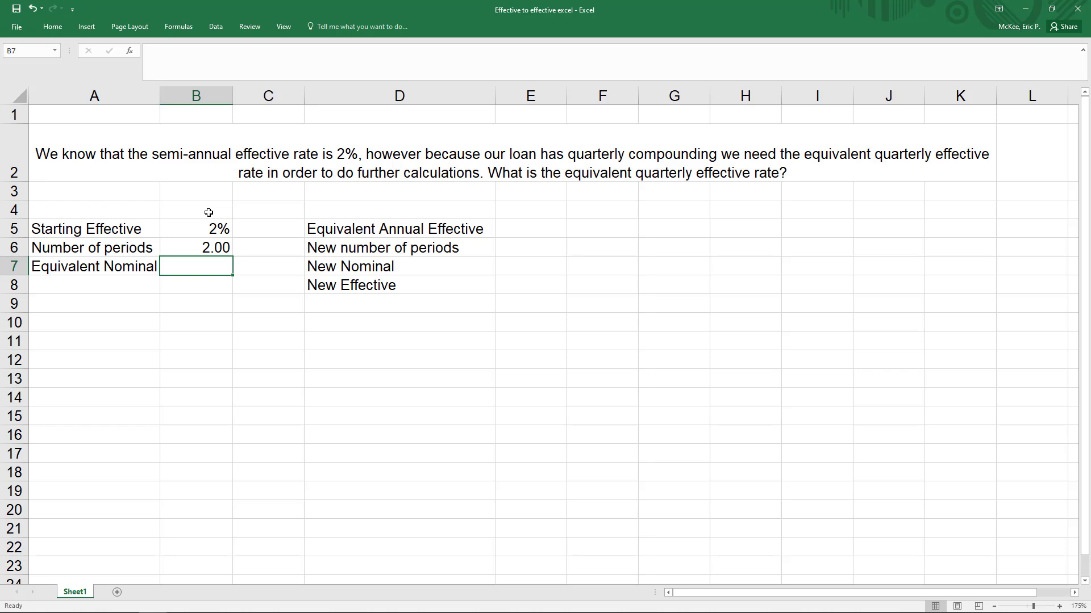
Step: Calculate the equivalent nominal rate in B7 by multiplying the starting effective rate by the number of periods, =B5*B6
type("=")
left_click(194, 230)
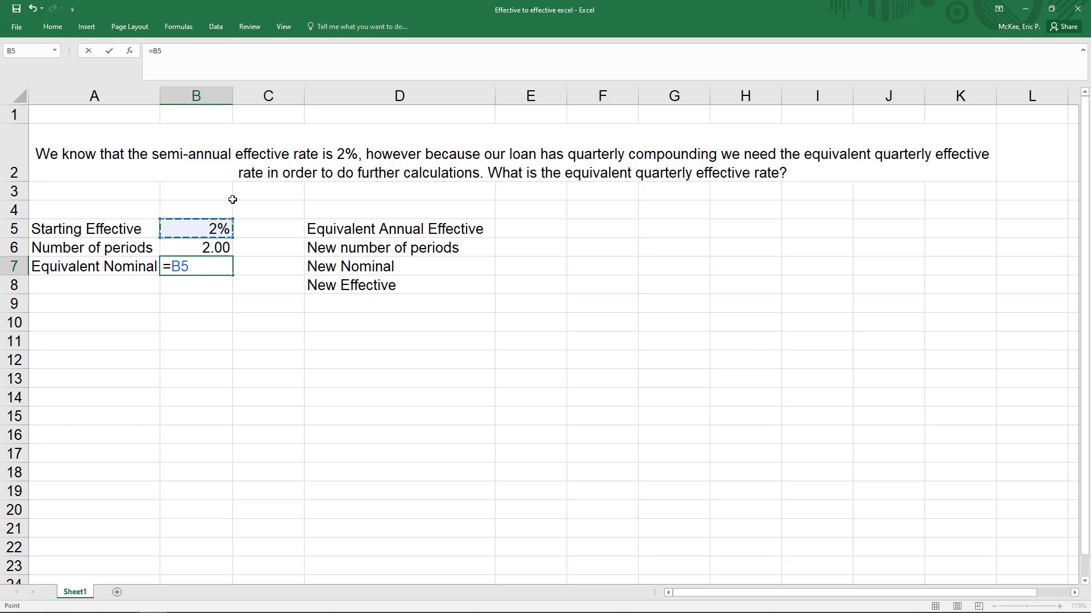
type("*")
left_click(207, 243)
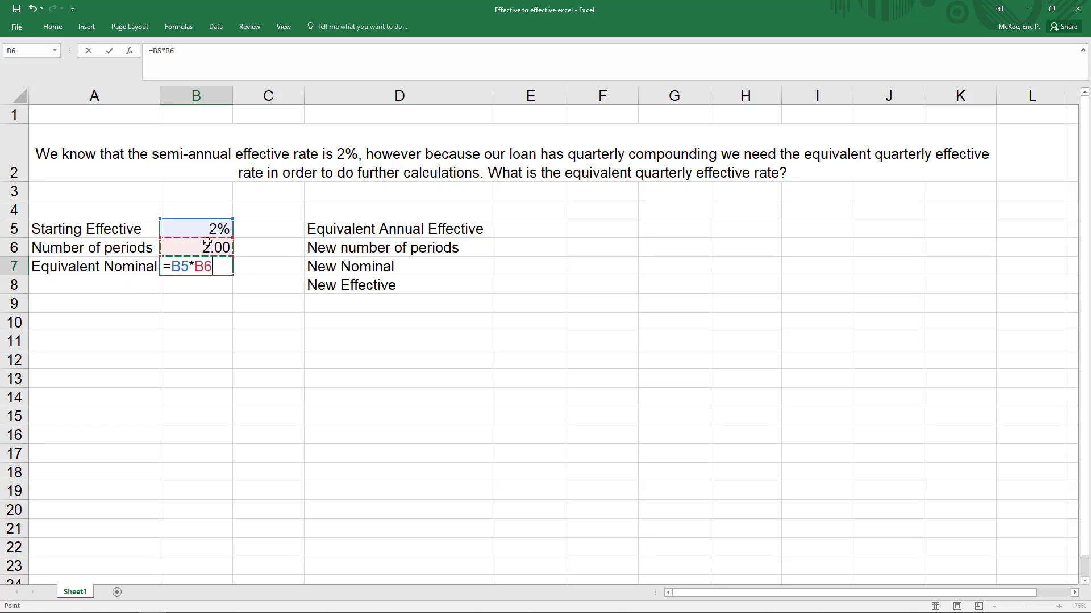
key("Return")
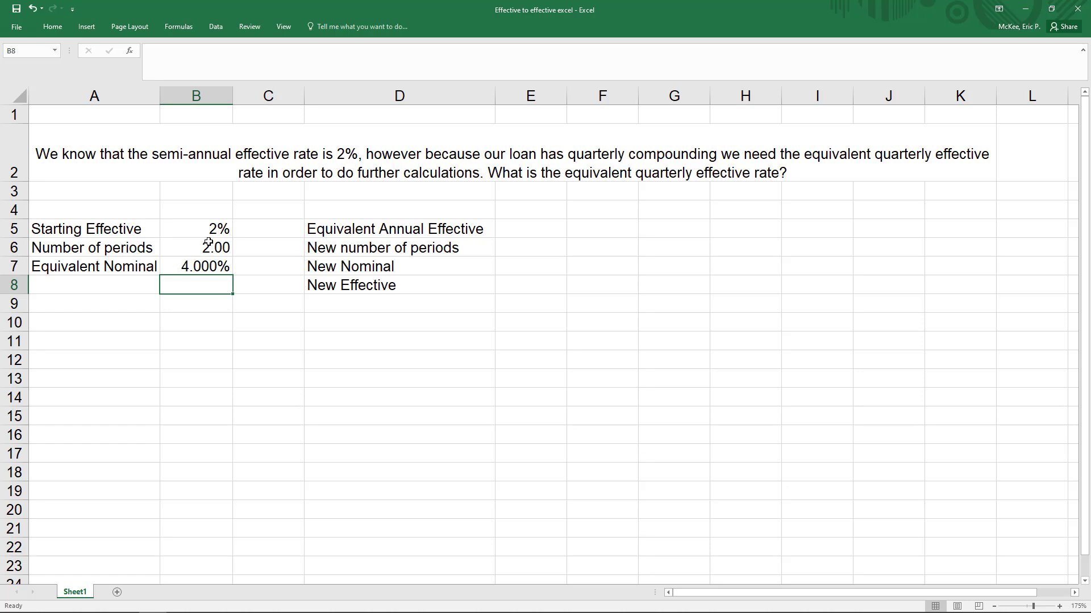
Step: Calculate the equivalent annual effective rate in E5 from the equivalent nominal rate and number of periods with =EFFECT(B7,B6)
left_click(507, 232)
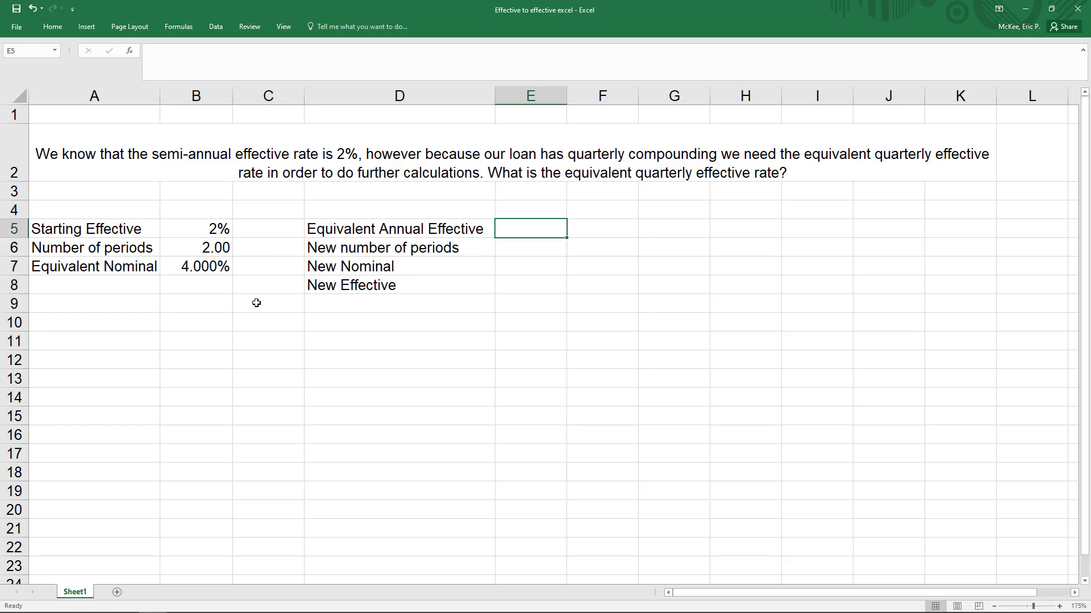
left_click_drag(113, 267, 209, 267)
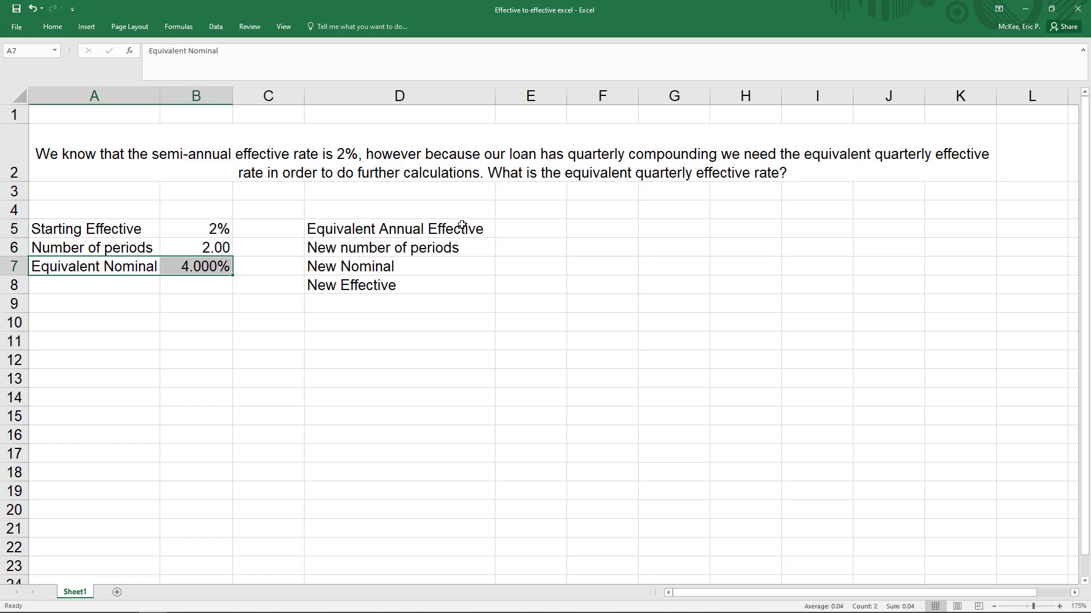
left_click(531, 227)
type("=")
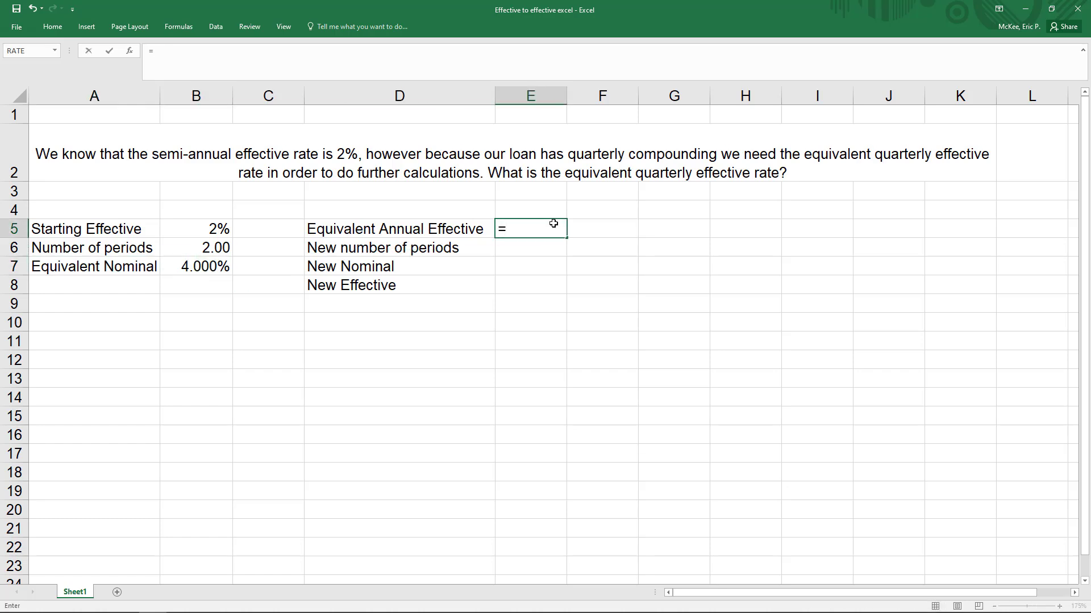
type("eff")
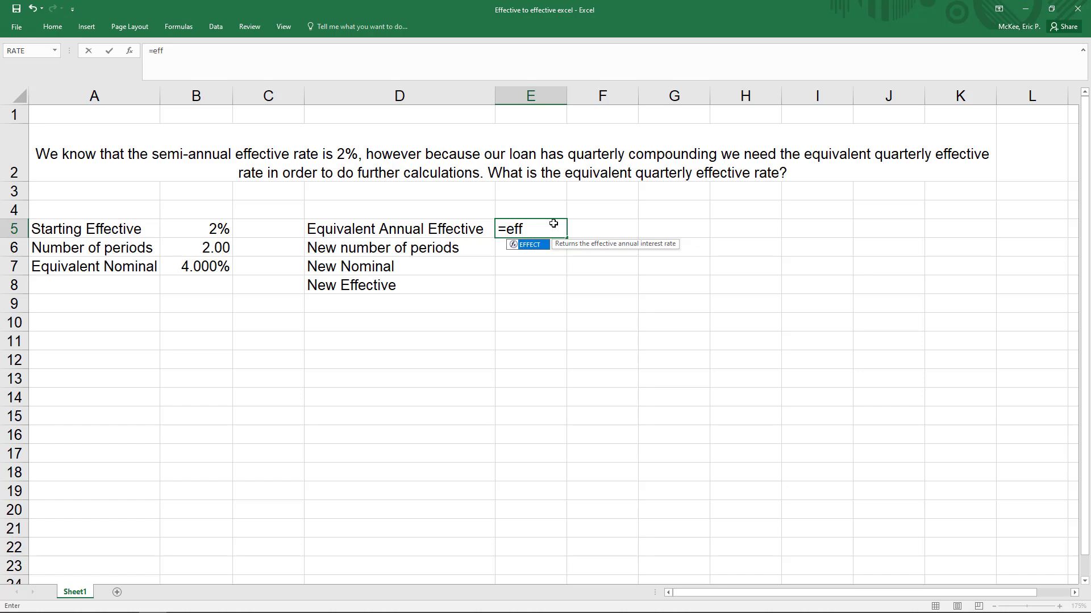
key("Tab")
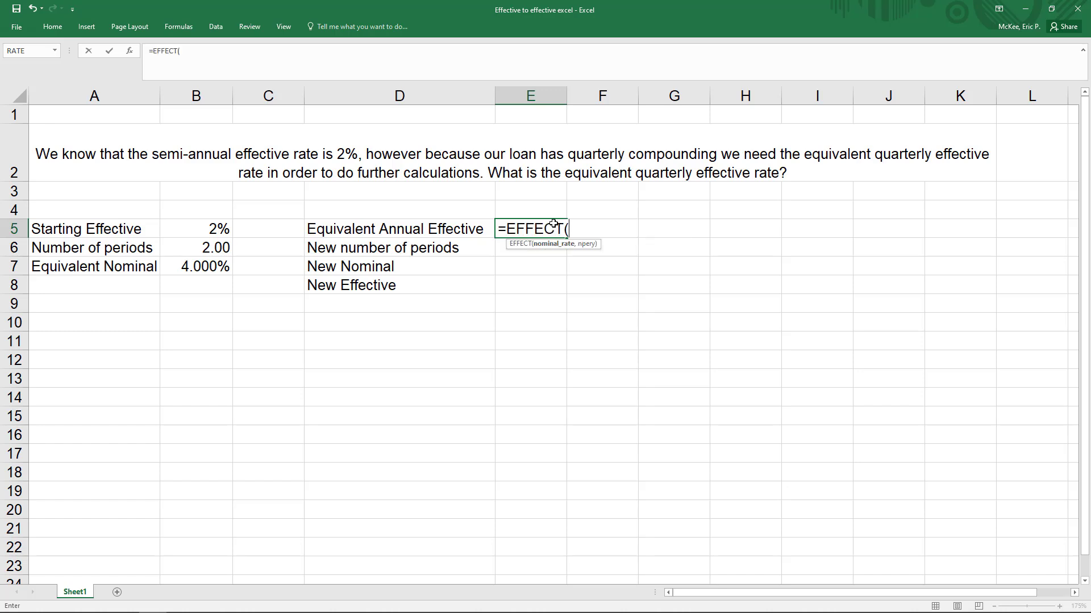
left_click(197, 268)
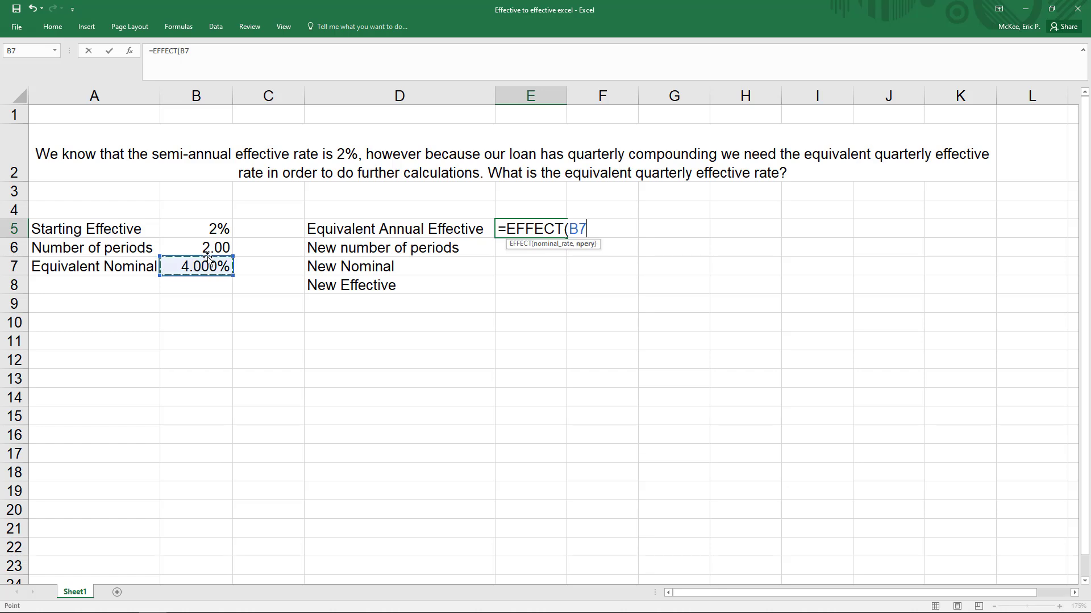
type(",")
left_click(209, 250)
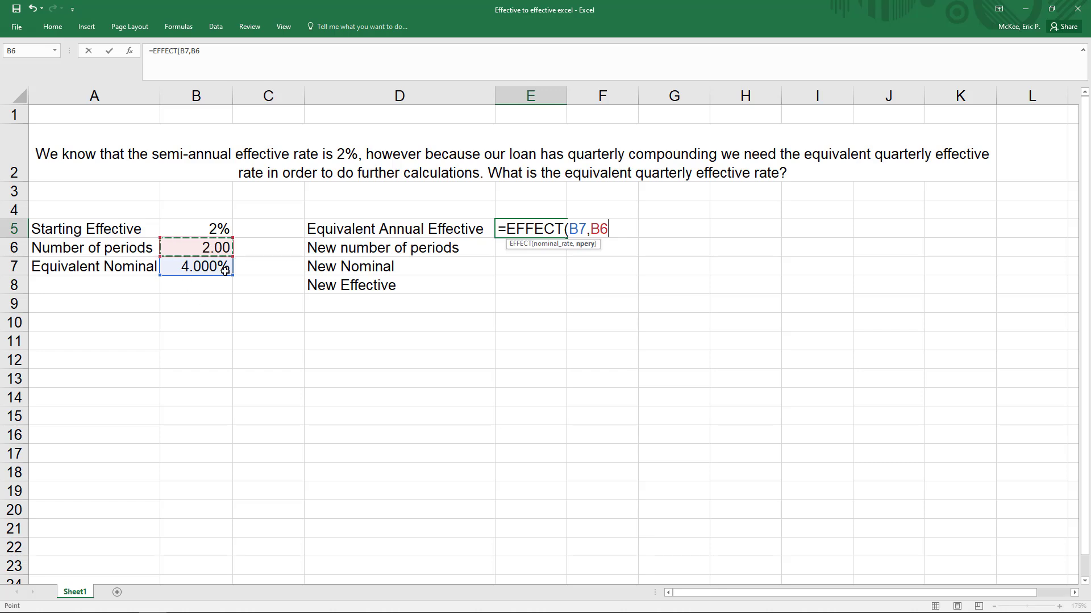
type(")")
key("Return")
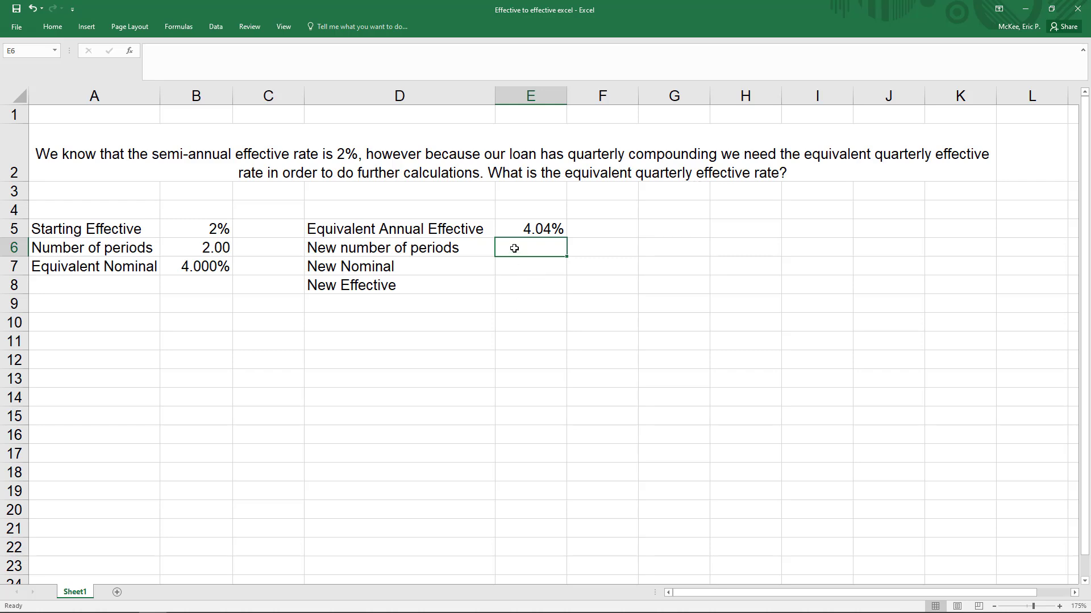
Step: Enter 4 as the new number of periods in E6 and calculate the new nominal rate in E7 with =NOMINAL(E5,E6)
type("4")
key("Return")
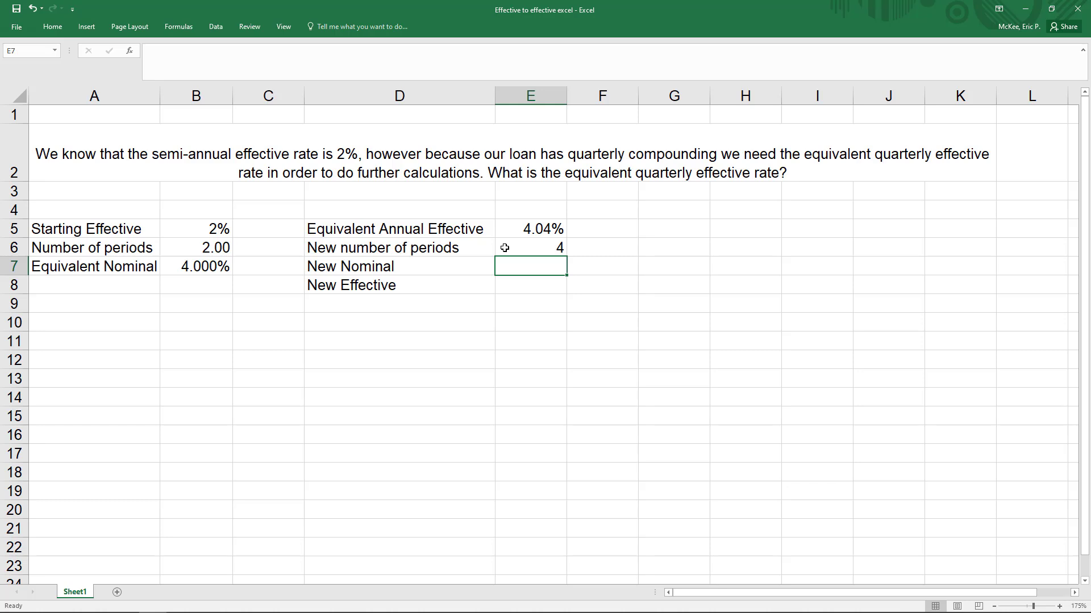
type("=nom")
key("Tab")
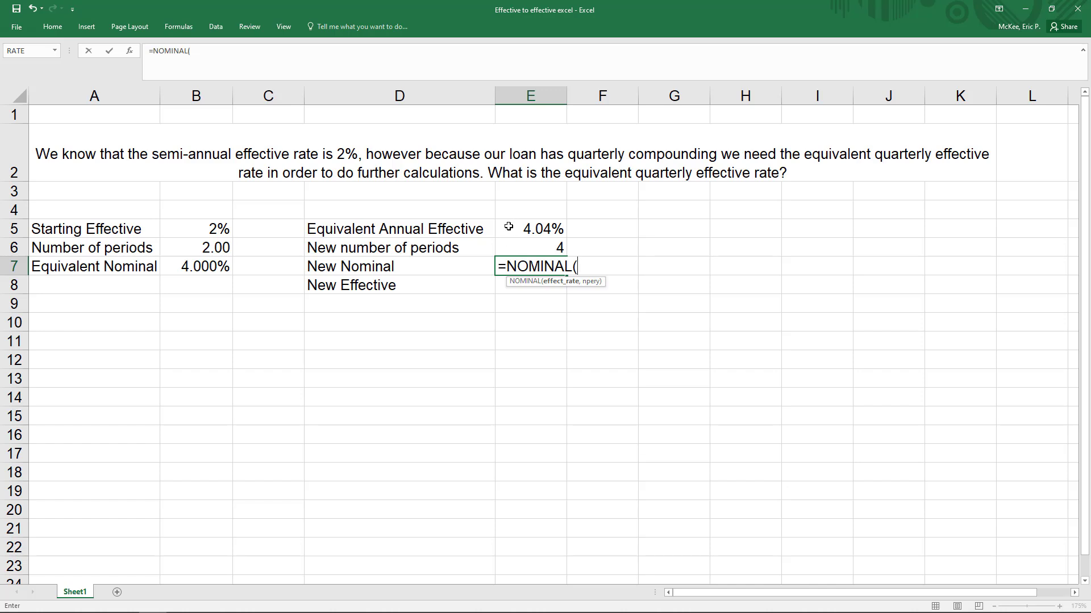
left_click(519, 228)
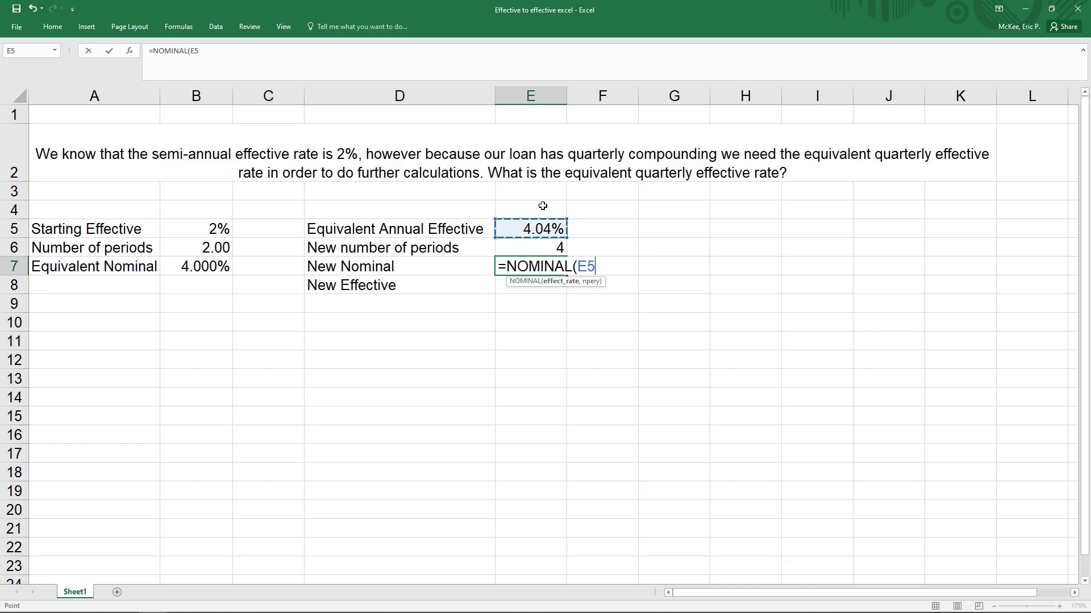
type(",")
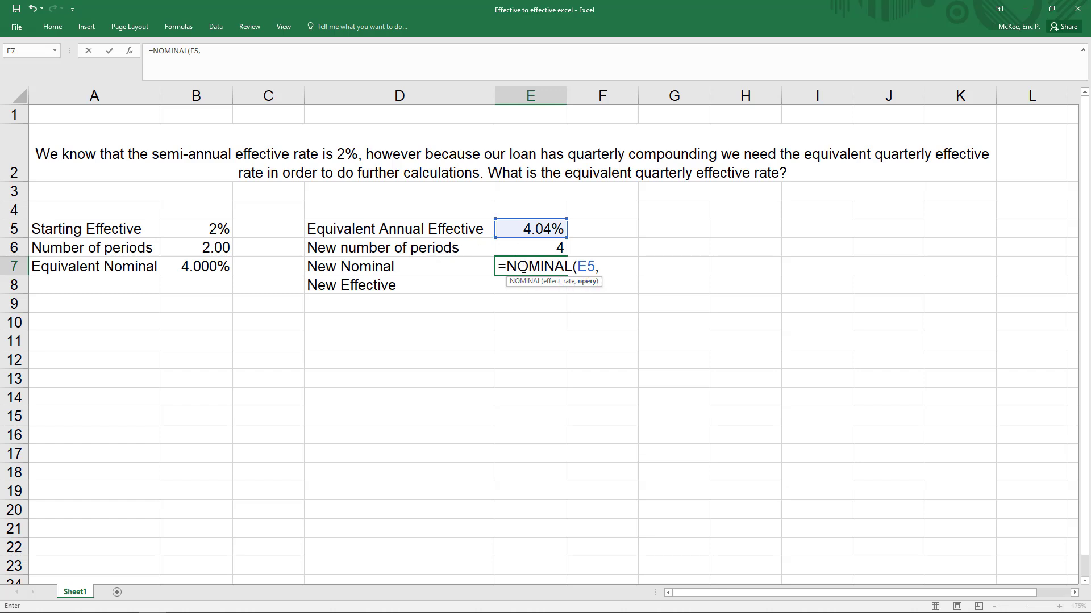
left_click(536, 249)
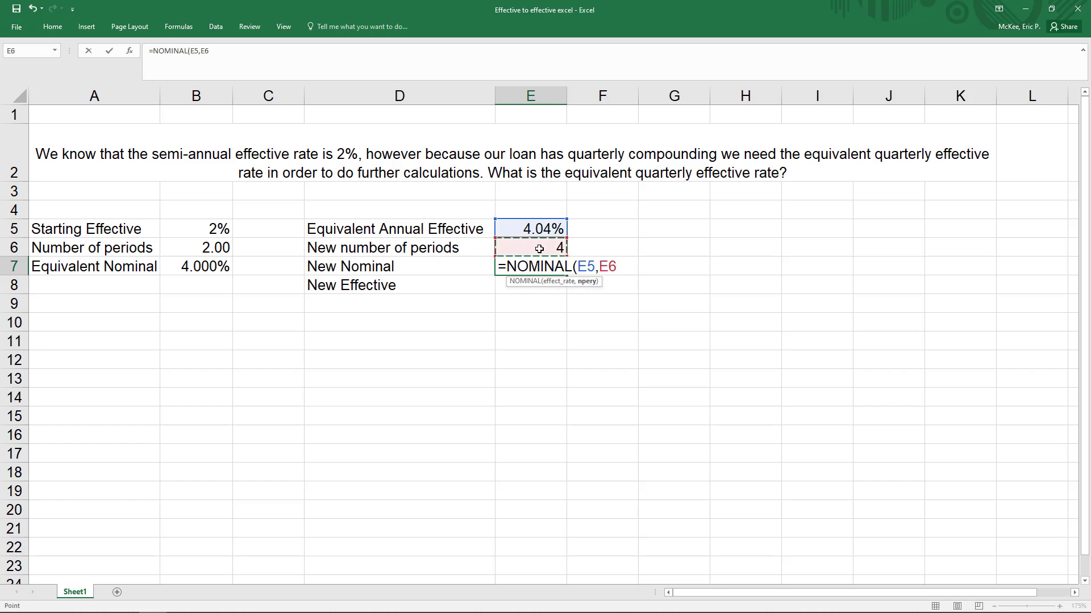
type(")")
key("Return")
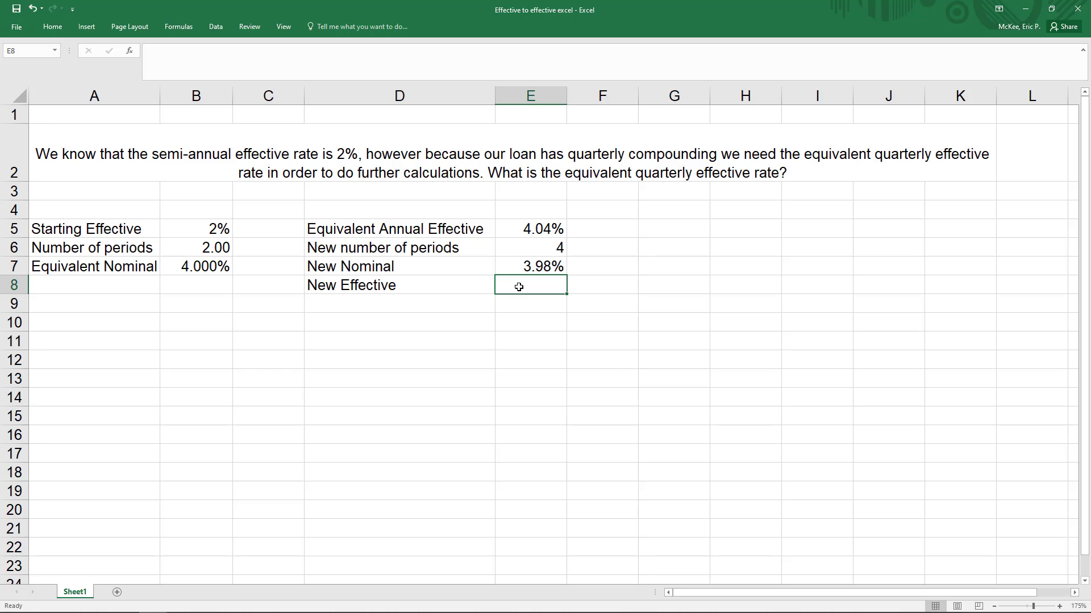
Step: Calculate the new effective rate in E8 by dividing the new nominal rate by the new number of periods, =E7/E6
type("=")
left_click(554, 264)
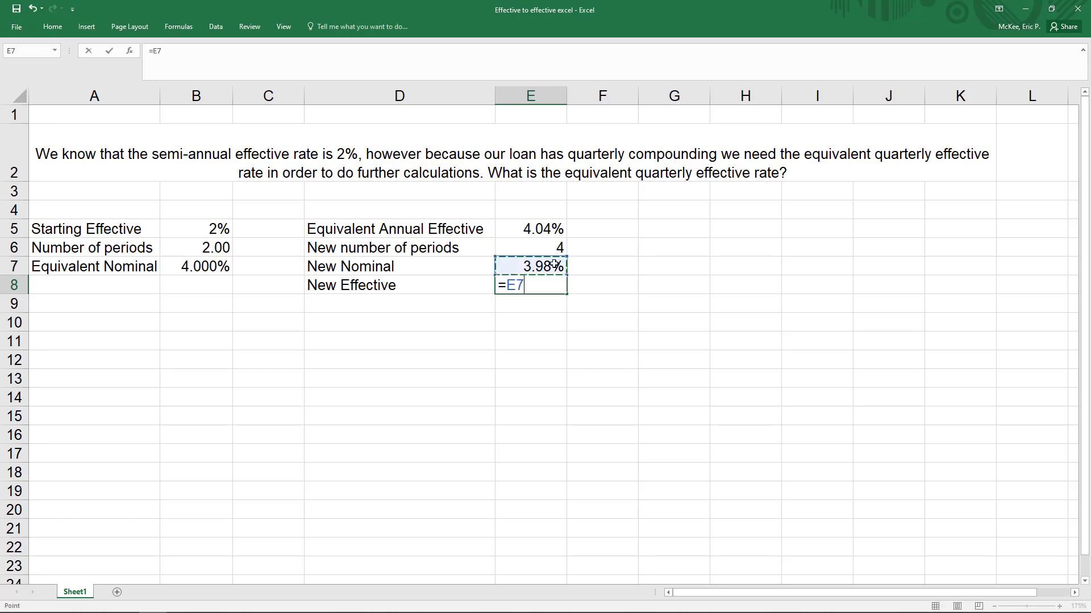
type("/")
left_click(542, 247)
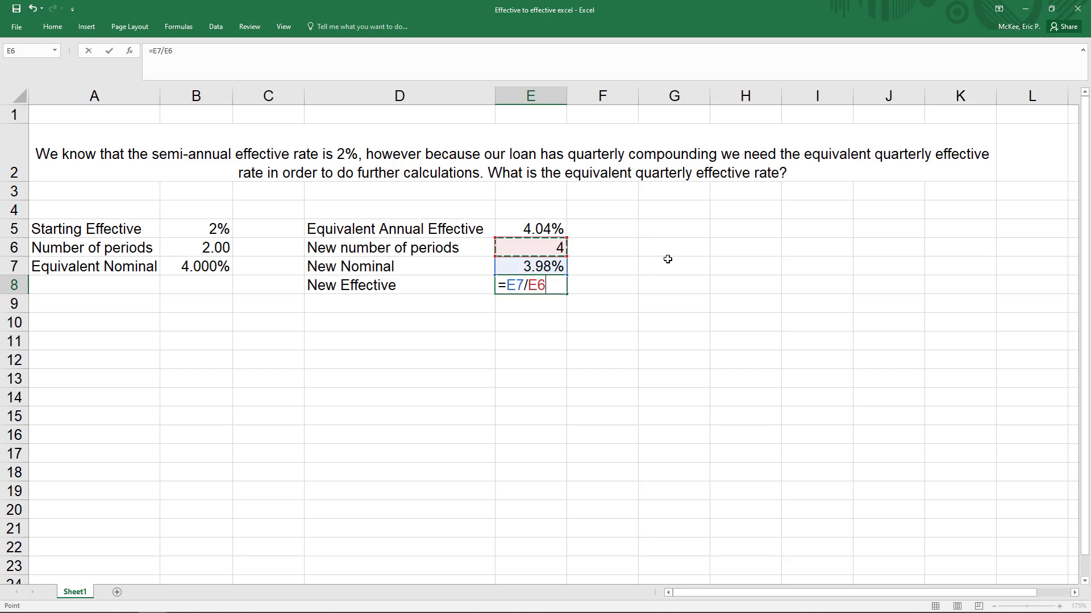
key("Return")
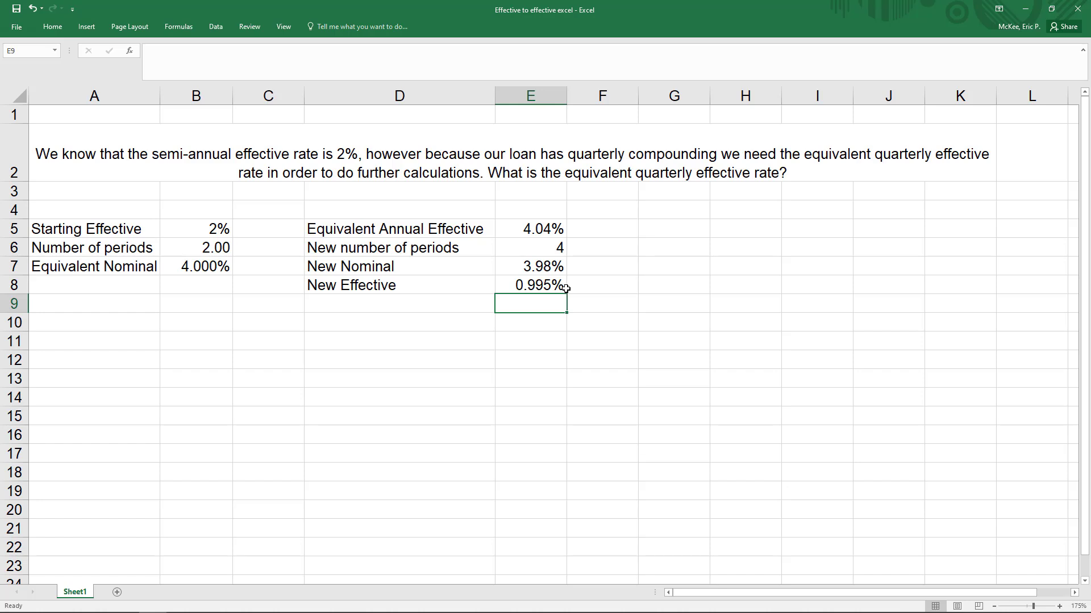
left_click(536, 287)
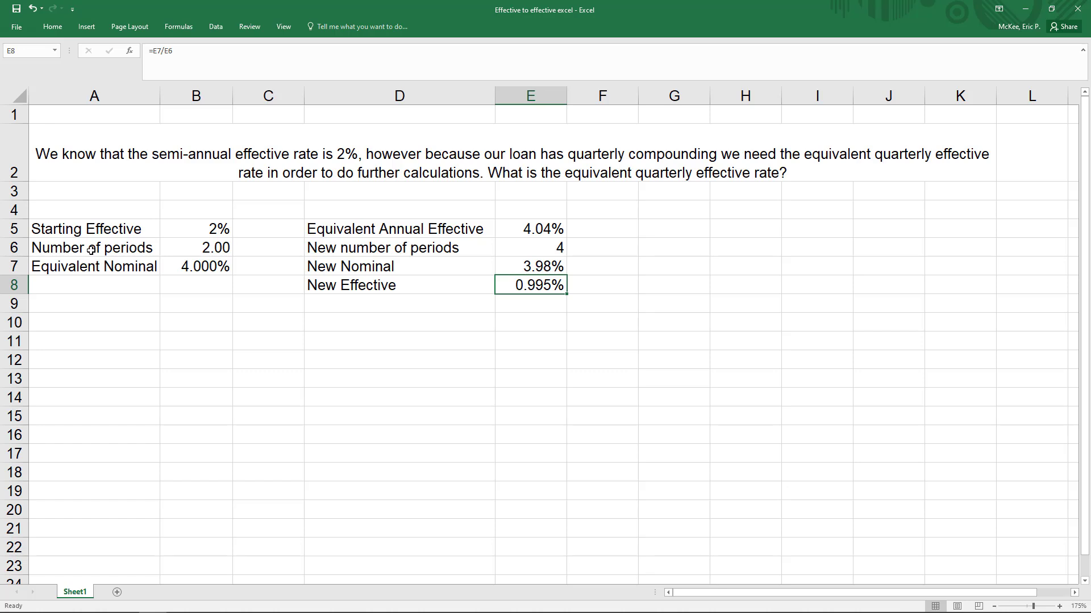
Step: Set the starting number of periods in B6 to 12
left_click_drag(91, 250, 181, 249)
left_click(216, 253)
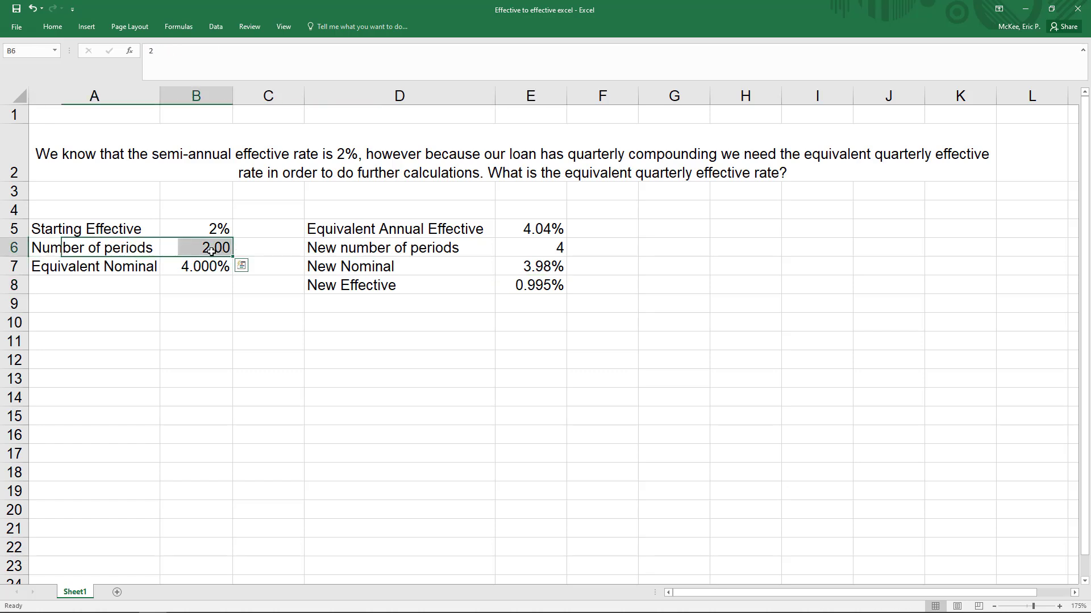
type("12")
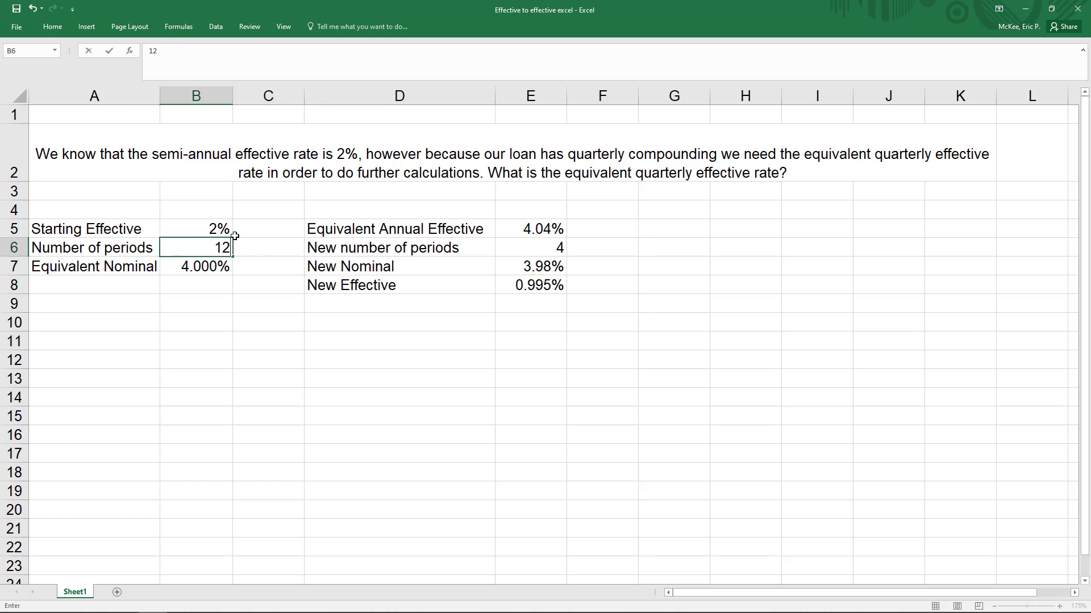
key("Return")
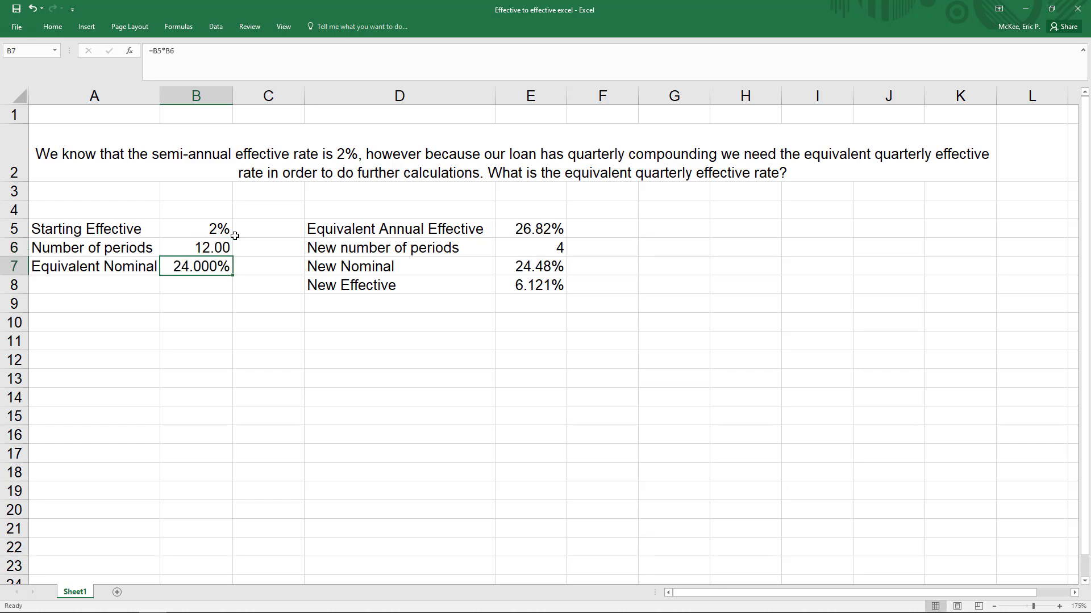